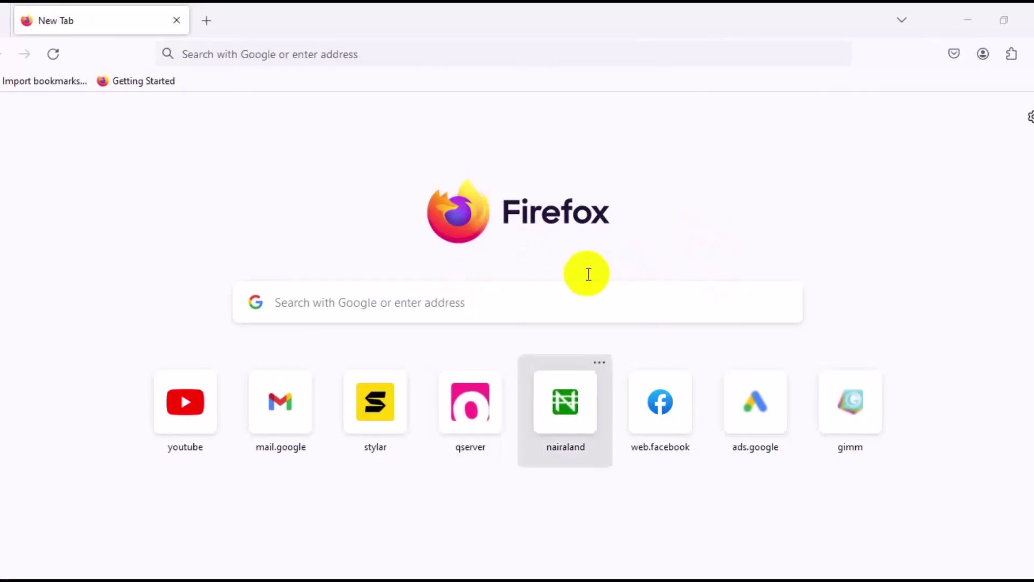
Load bing.com in Firefox and open Bing's Image Inspiration Feed.
left_click(366, 51)
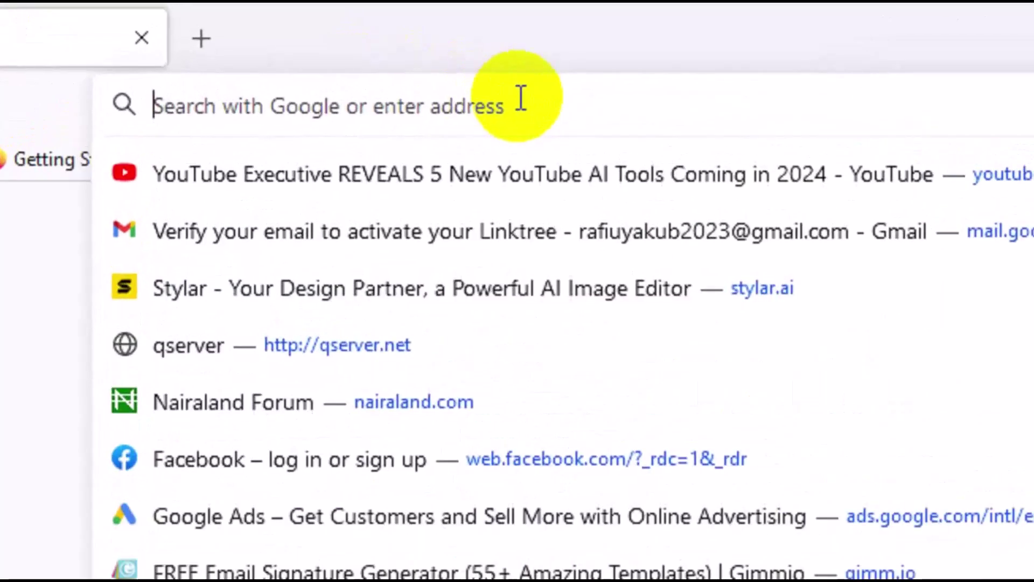
type("www.")
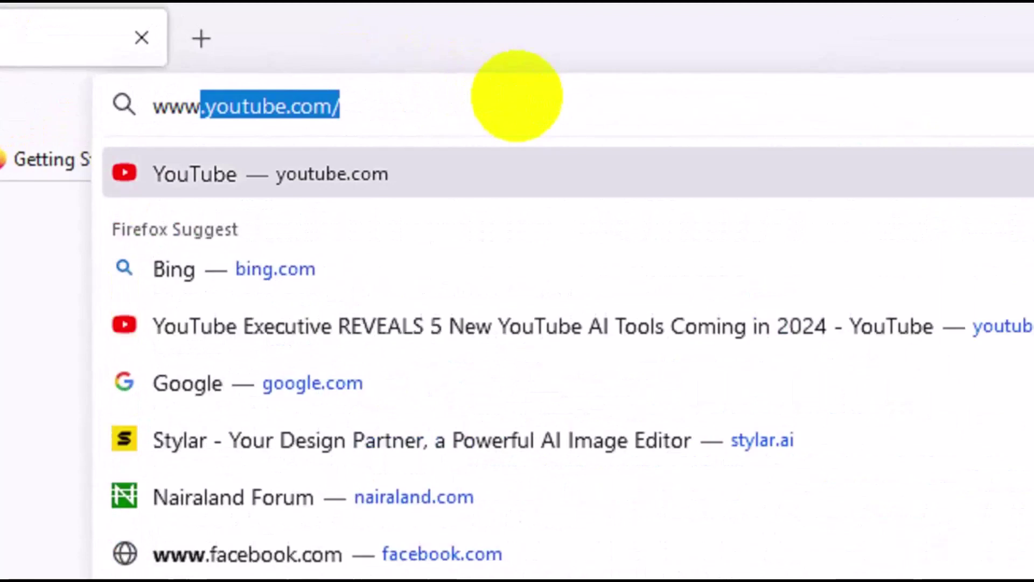
type("bing")
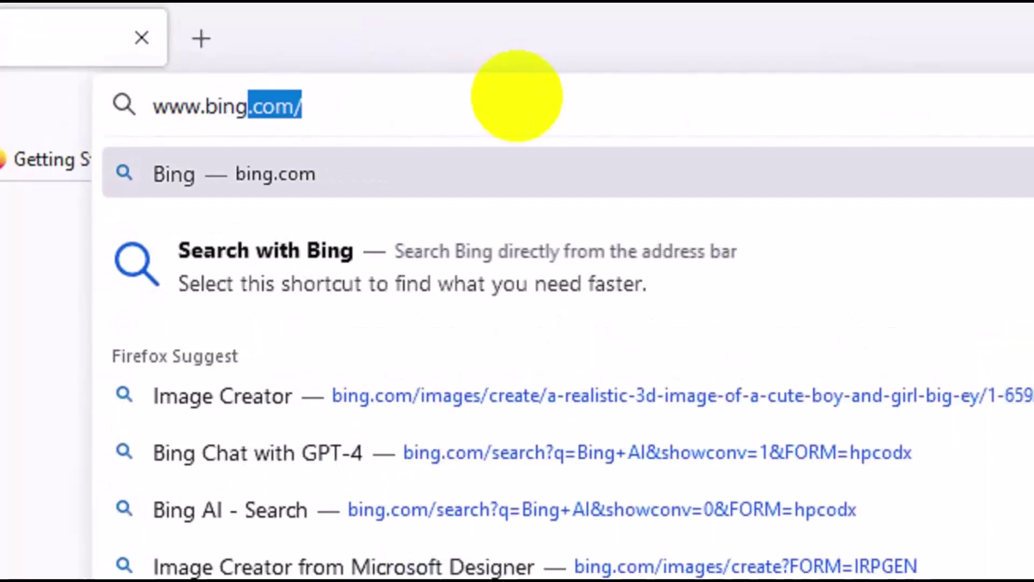
key("Return")
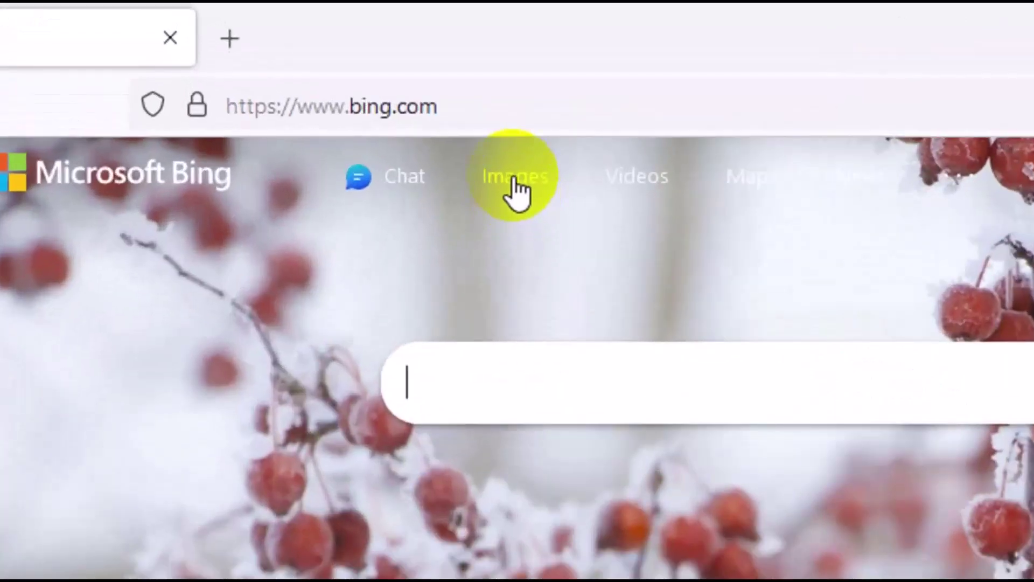
left_click(516, 189)
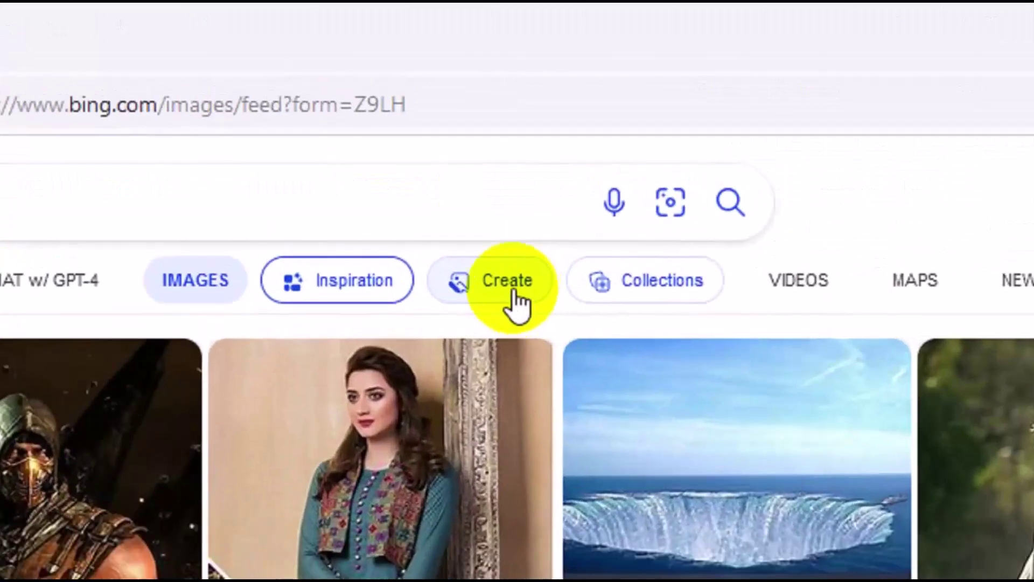
Open Bing Image Creator and place the cursor in its prompt box.
left_click(507, 291)
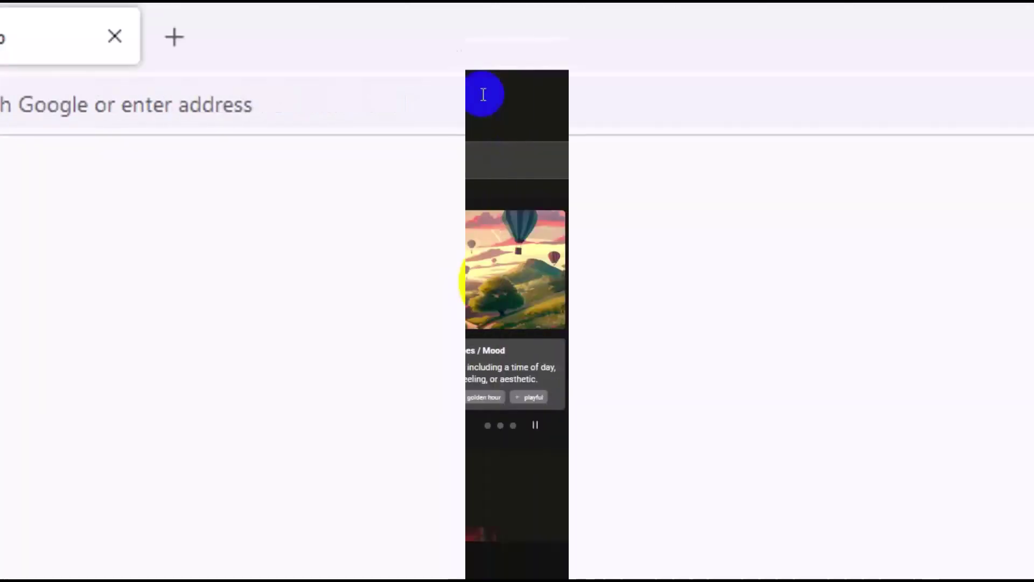
left_click(429, 150)
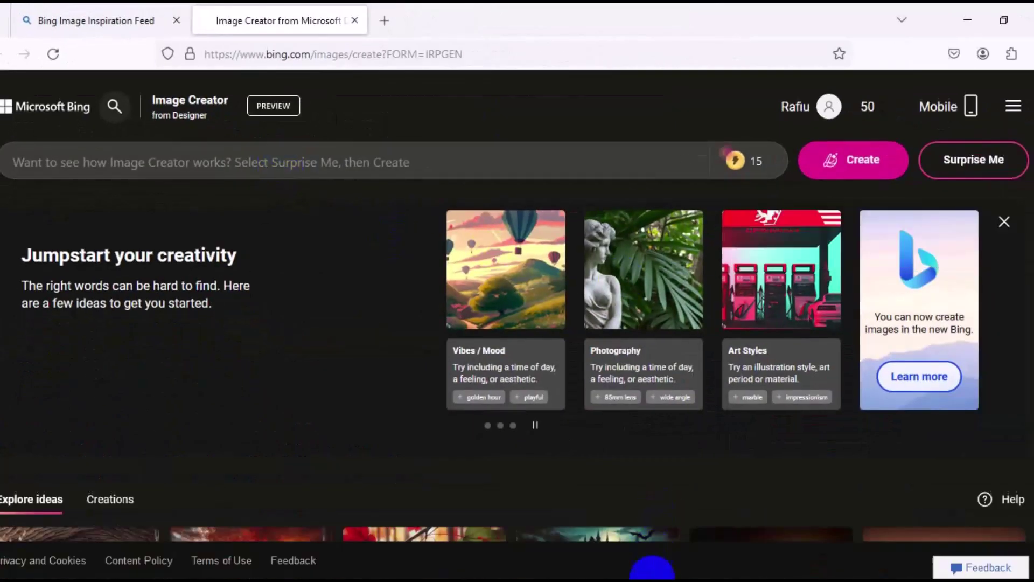
Copy both prompt lines from the Notepad Ai Prompt file, then return to Firefox.
mouse_move(652, 576)
left_click(671, 526)
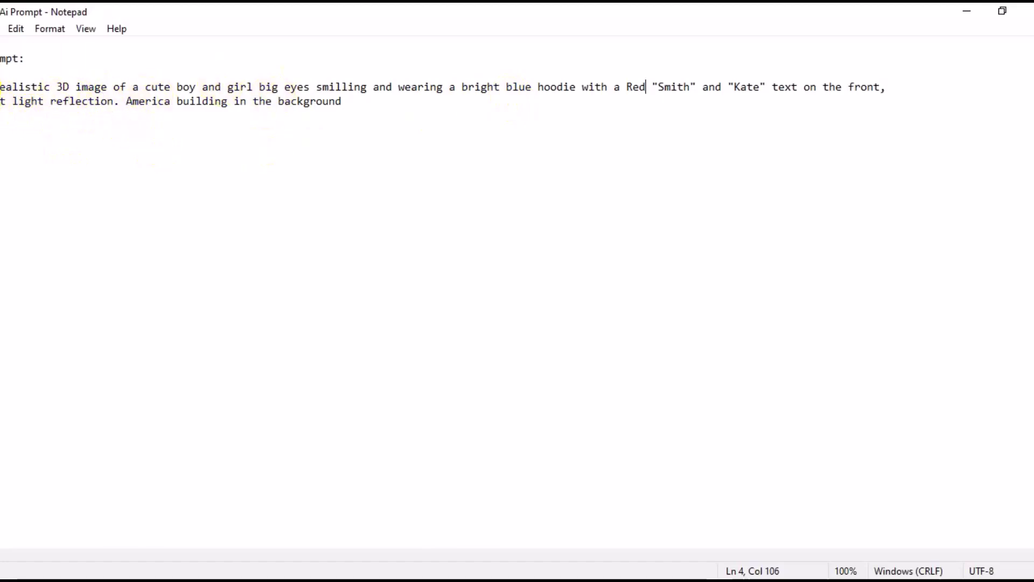
left_click_drag(1, 88, 154, 131)
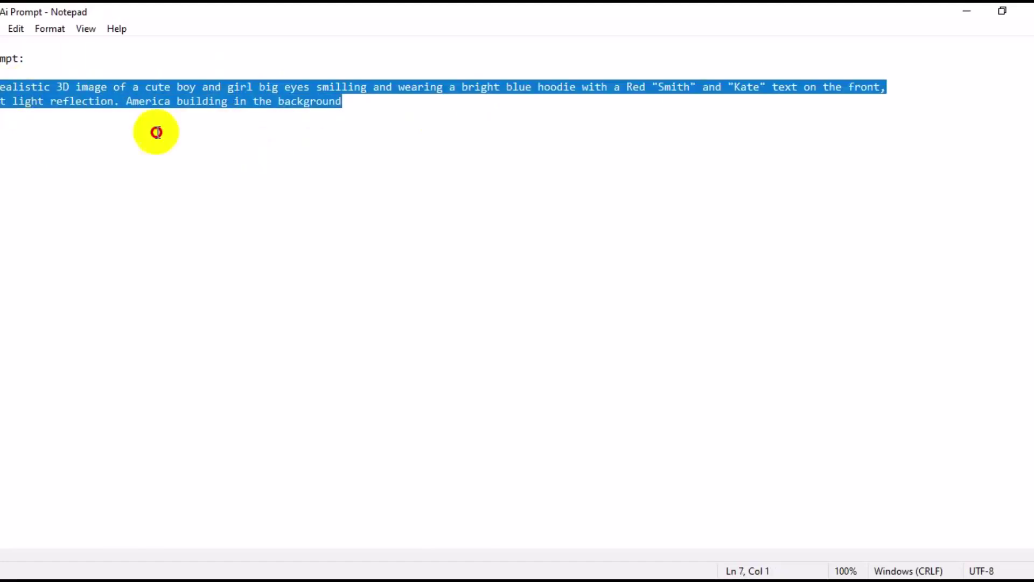
right_click(251, 114)
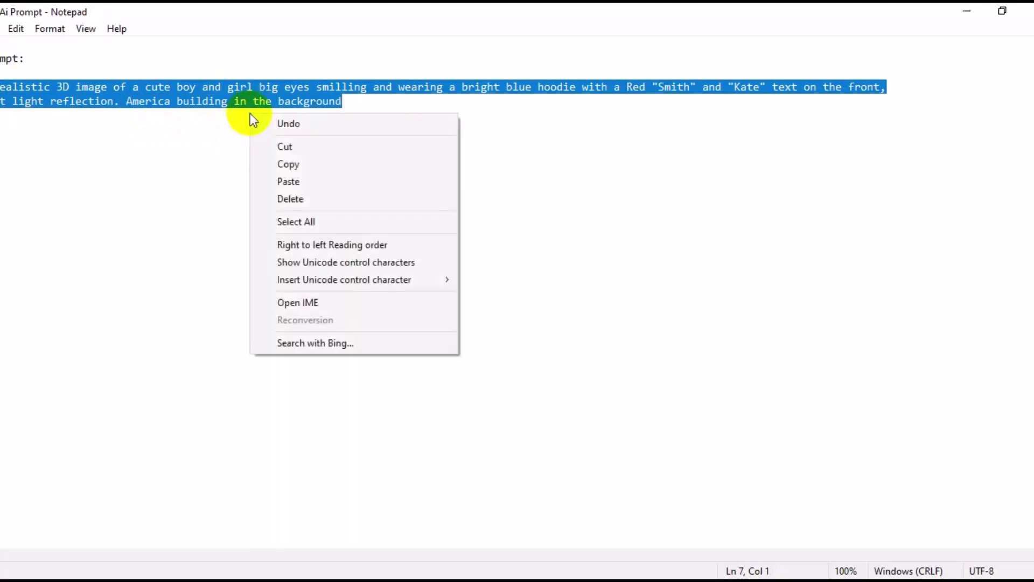
left_click(316, 161)
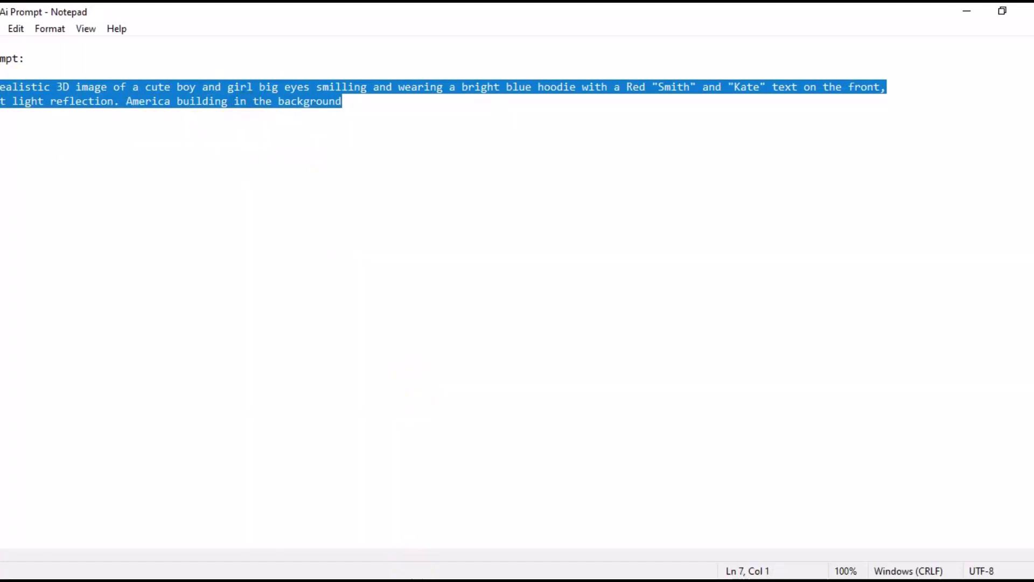
mouse_move(534, 579)
left_click(533, 517)
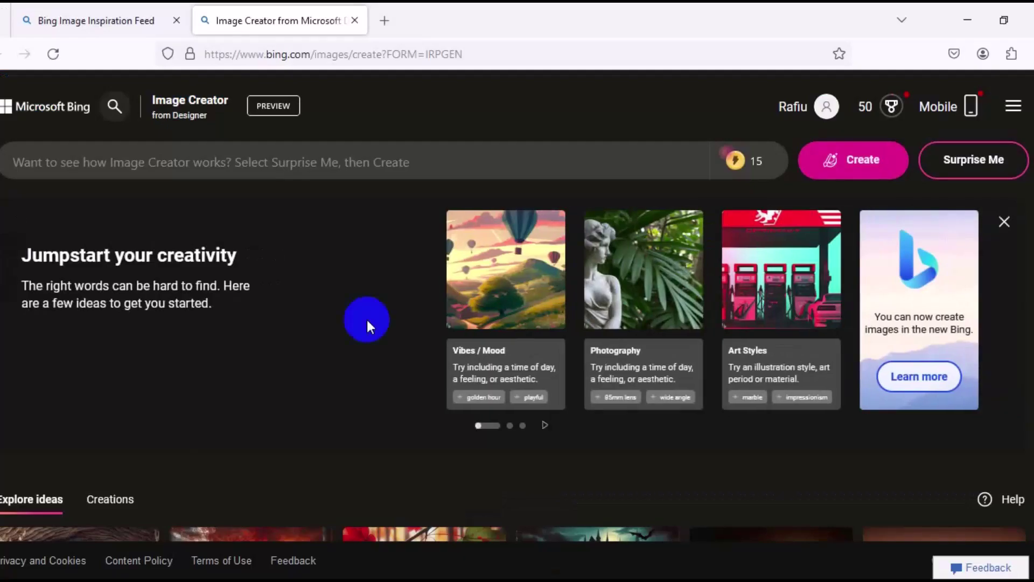
Paste the Smith and Kate hoodie prompt into Image Creator and create images.
left_click(333, 171)
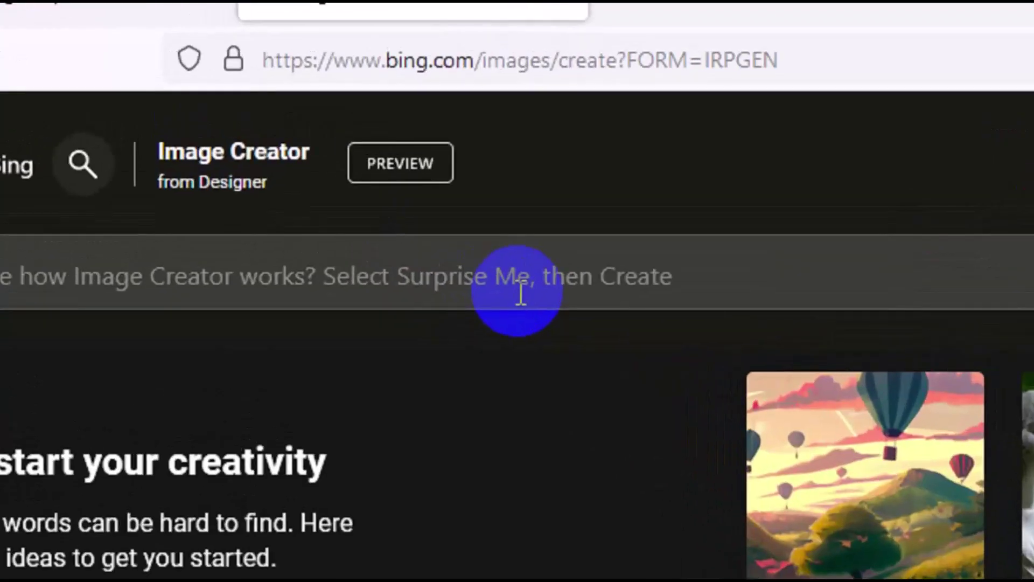
key("ctrl+v")
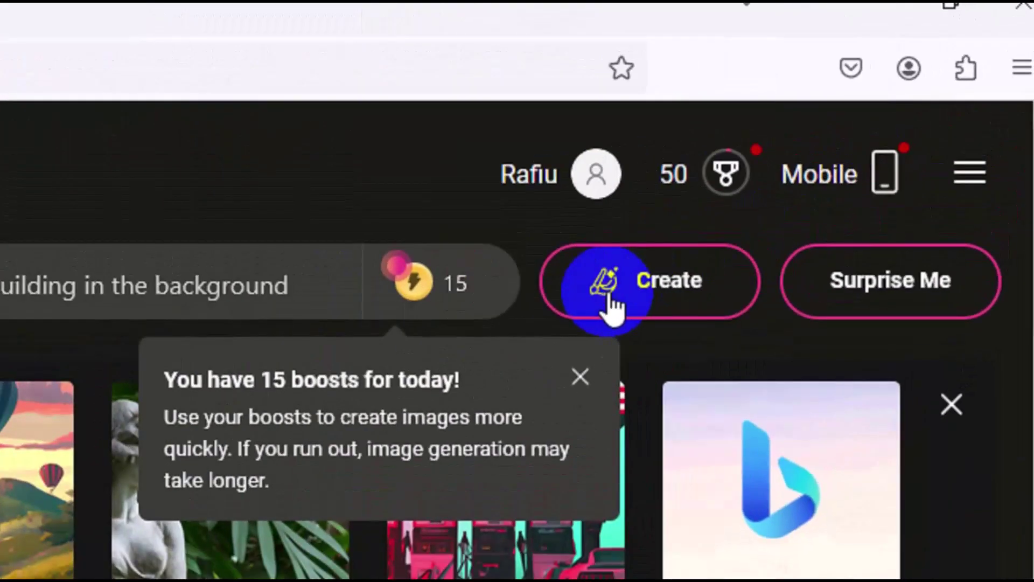
left_click(609, 295)
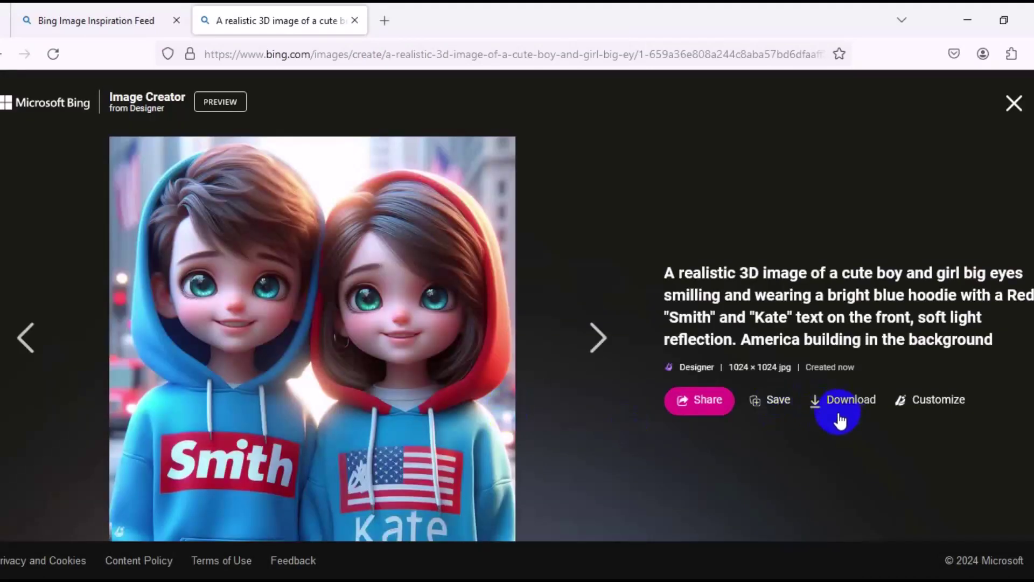
Download the KATE and red SMITH hoodie images, then return to the four-image grid.
left_click(851, 411)
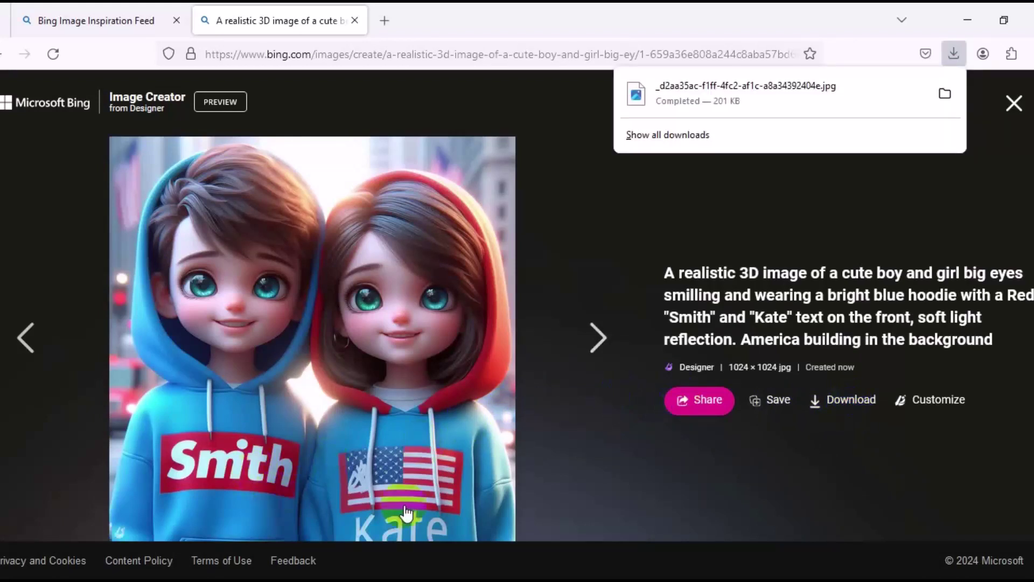
left_click(602, 349)
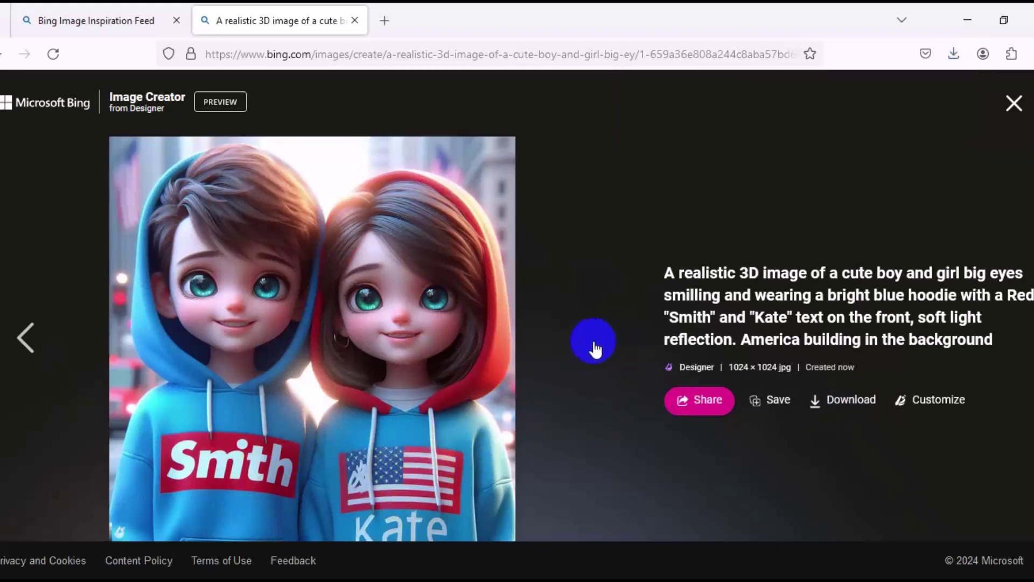
left_click(594, 349)
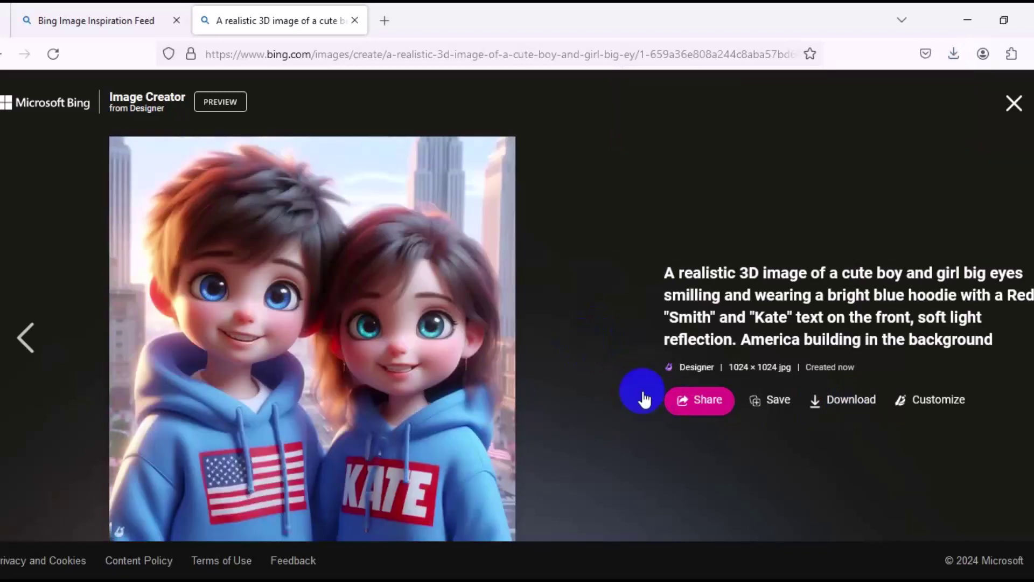
left_click(834, 398)
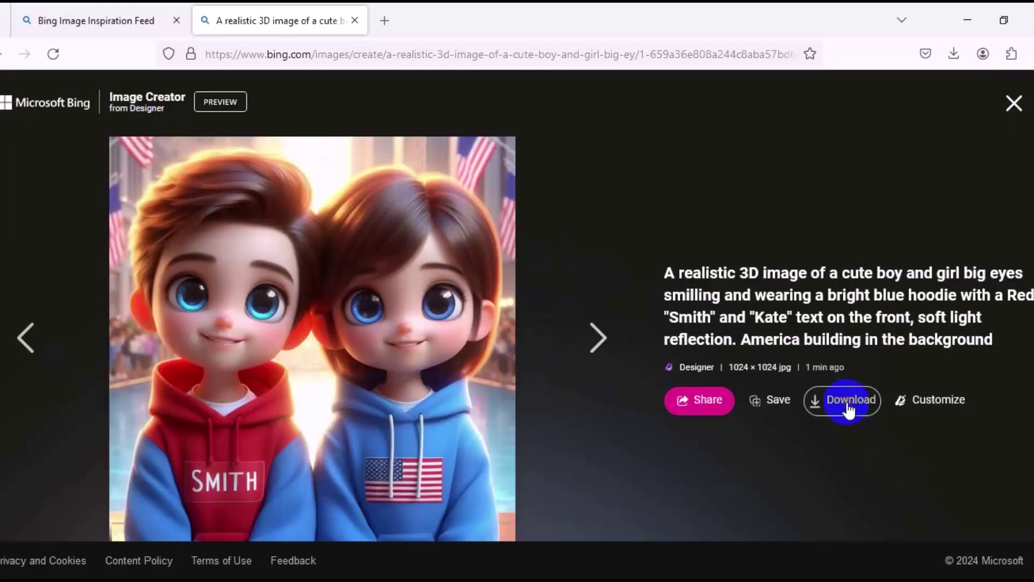
left_click(844, 401)
key("Escape")
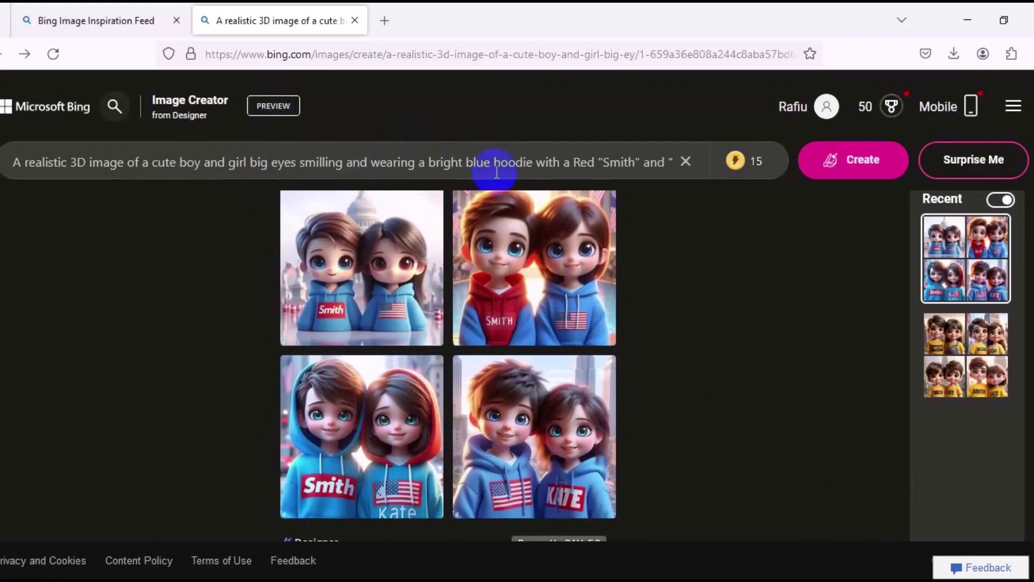
Add Khalid text, front placement, soft light reflection and a snow background to the prompt.
left_click(629, 161)
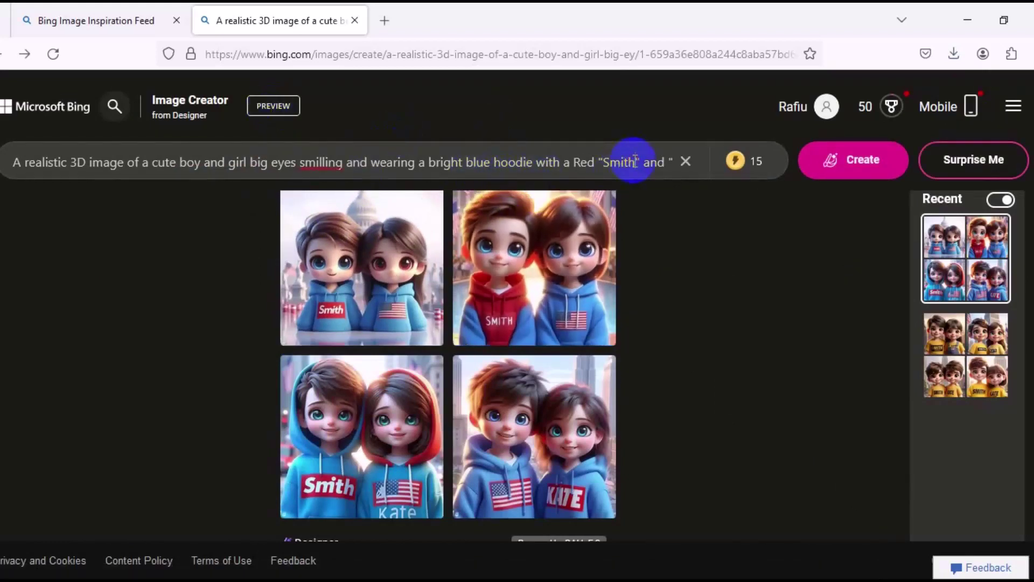
type("and \"\" text")
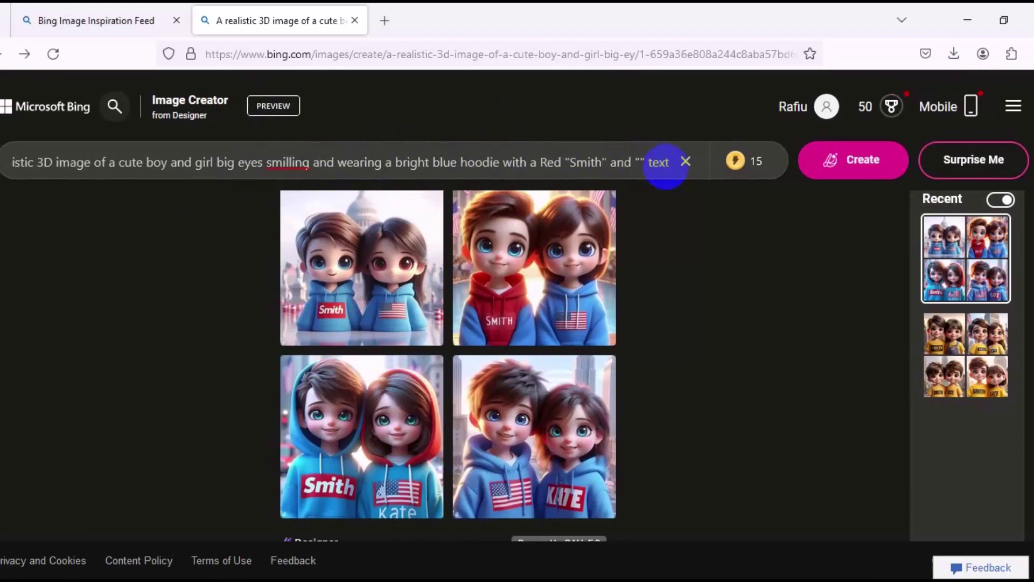
type("Khalid")
key("End")
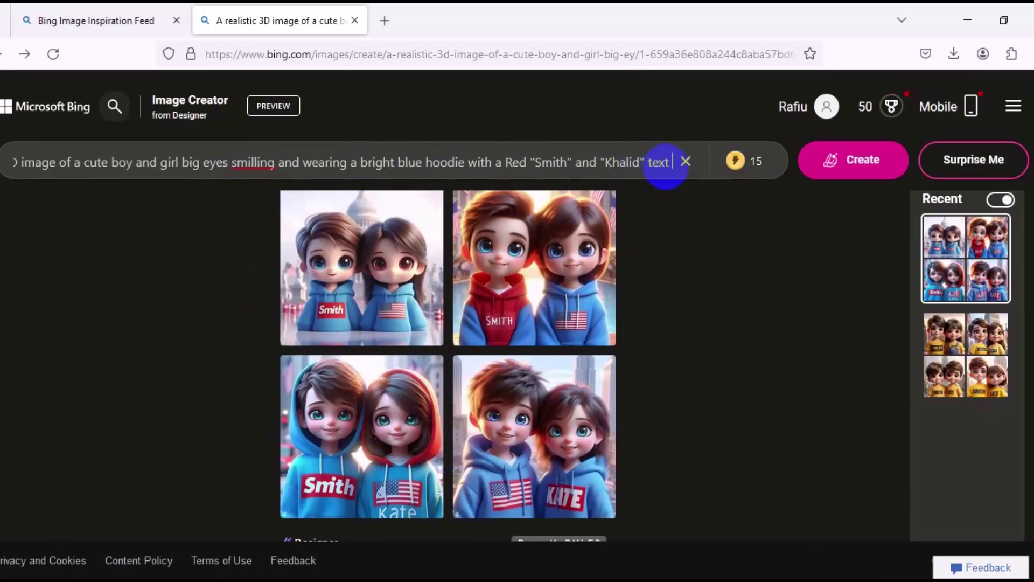
type("on the front, soft light refle")
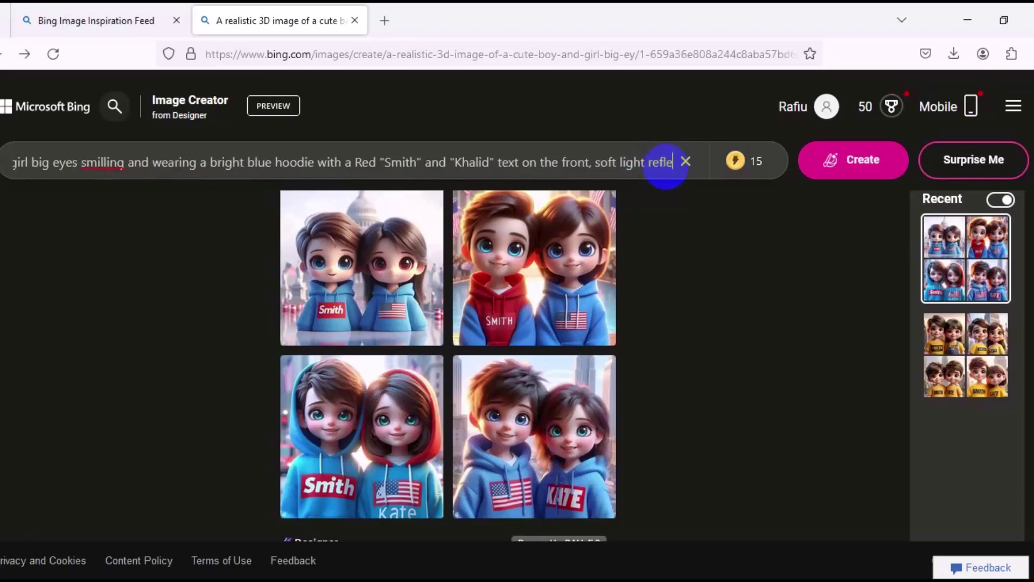
type("ction. America building in ")
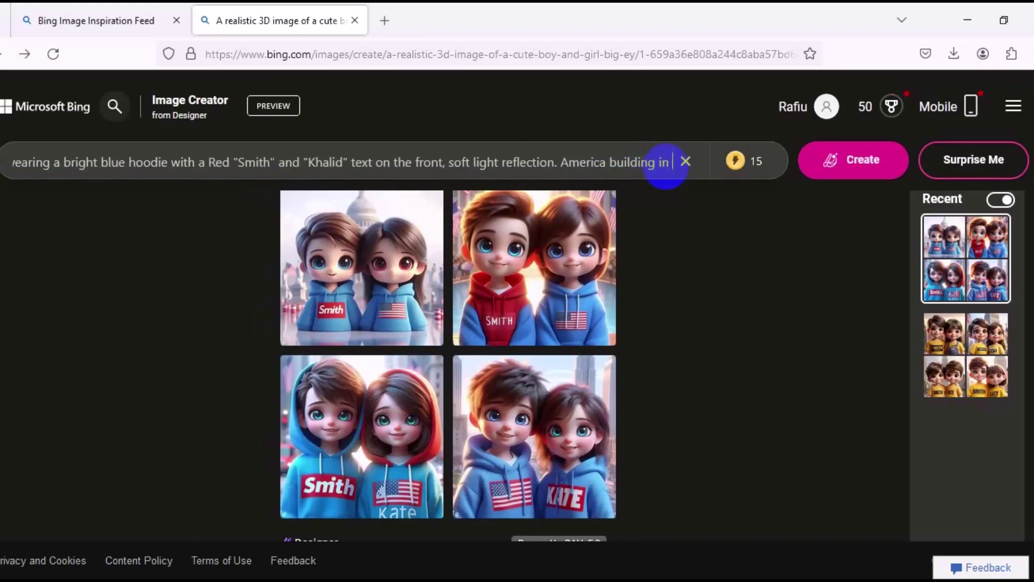
type("the backgr")
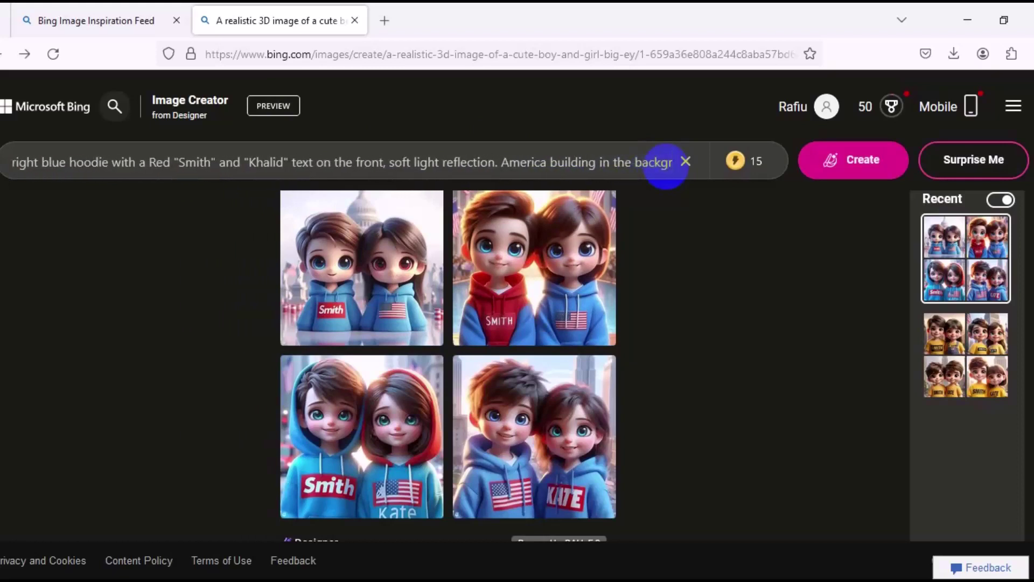
type("oun")
left_click_drag(480, 162, 581, 169)
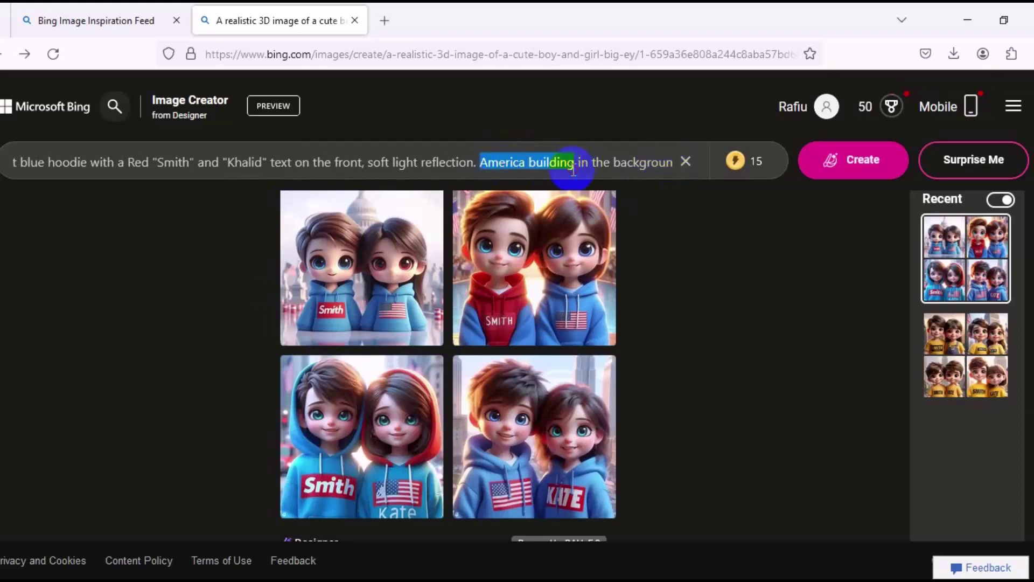
type("snow")
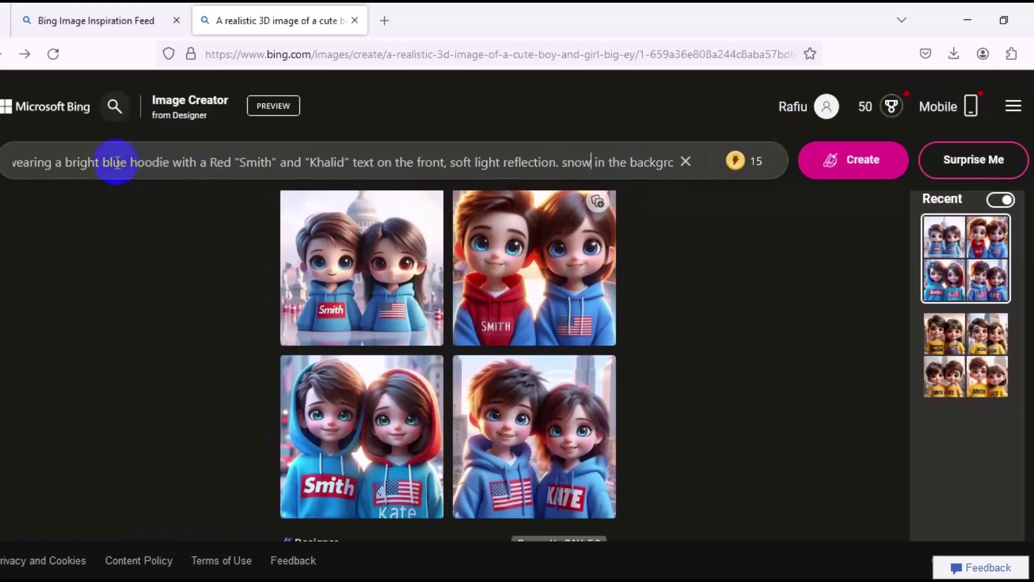
Delete 'hoodie', replace 'Red' with 'Pink', and generate images from the revised prompt.
double_click(148, 162)
key("BackSpace")
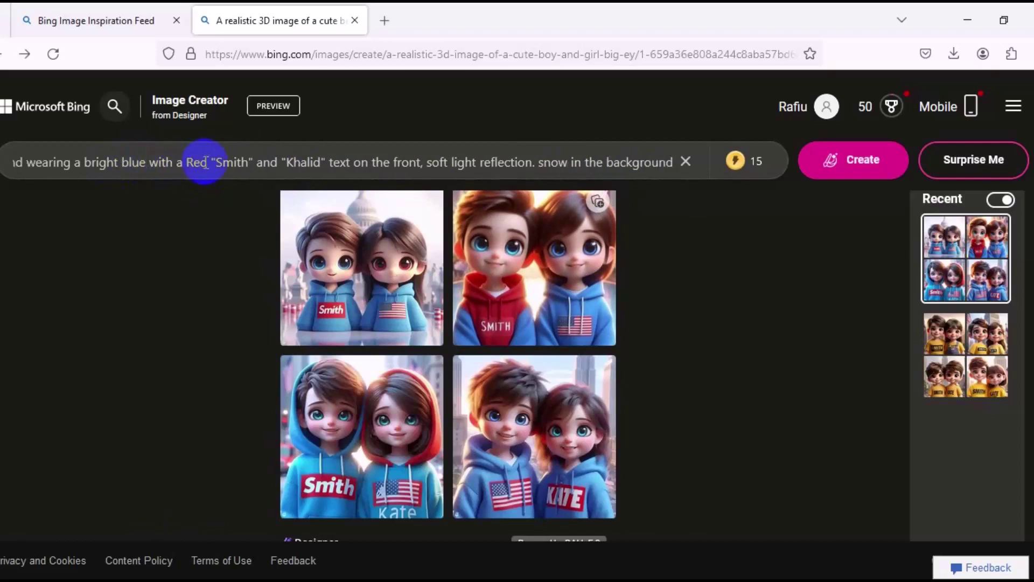
double_click(213, 162)
key("BackSpace")
type("Pink")
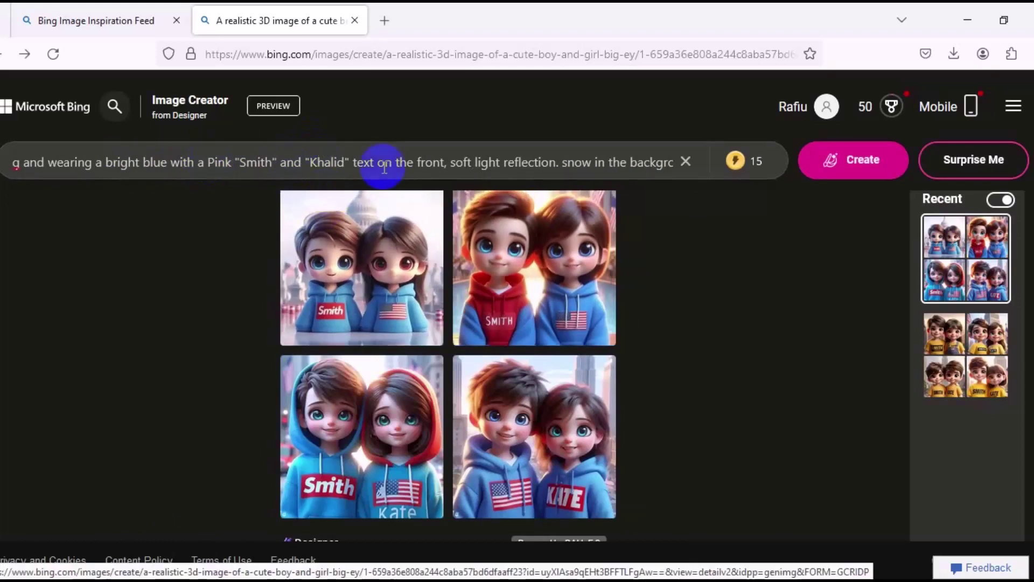
left_click(860, 166)
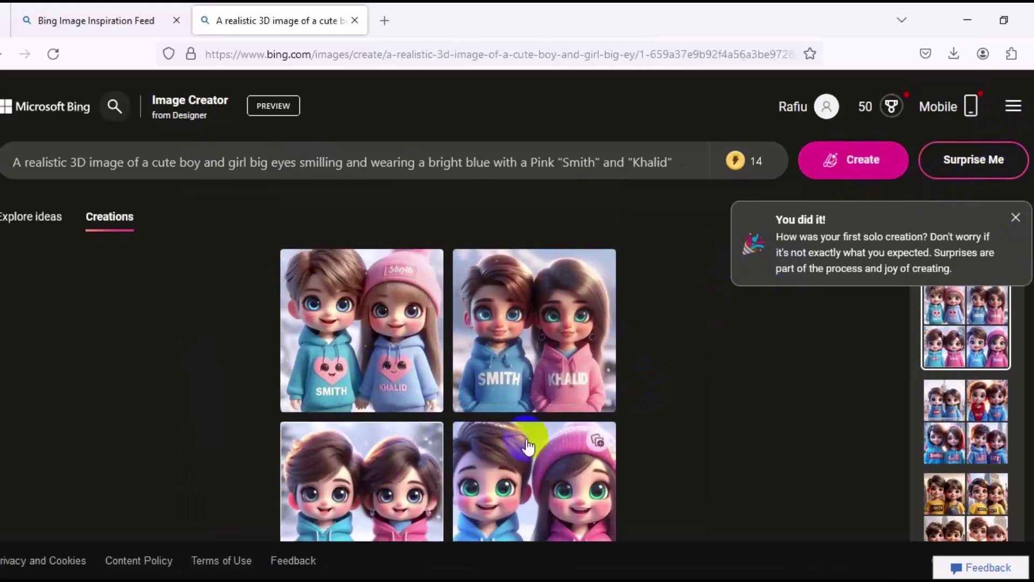
Download the red-label and cursive Smith and Khalid images, then close the viewer.
left_click(370, 372)
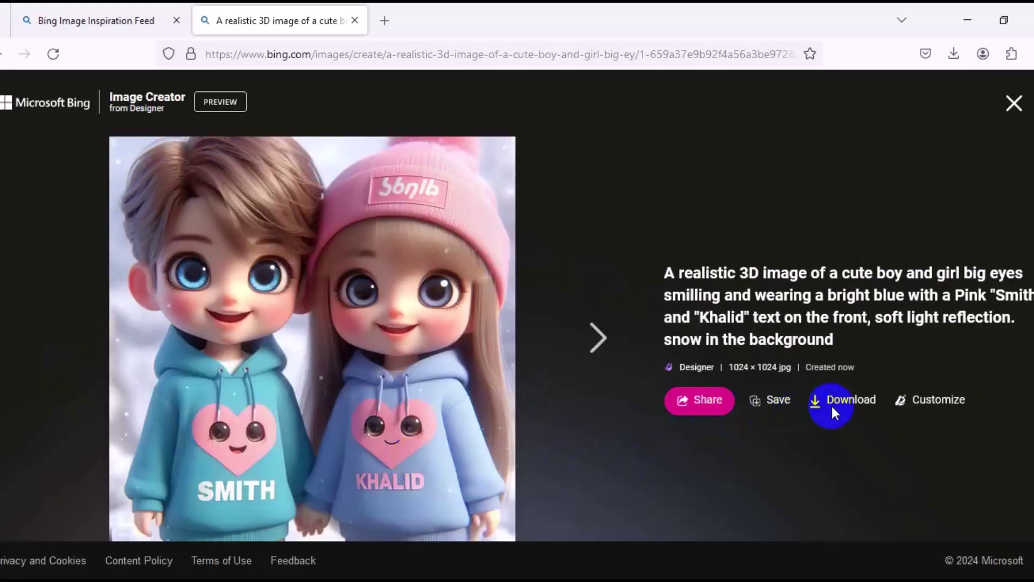
left_click(594, 350)
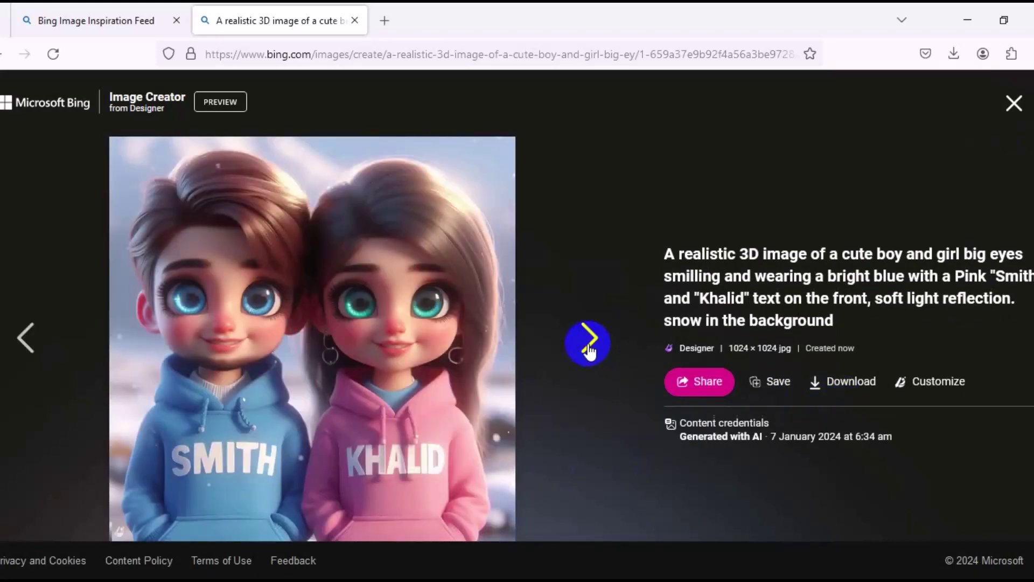
left_click(589, 350)
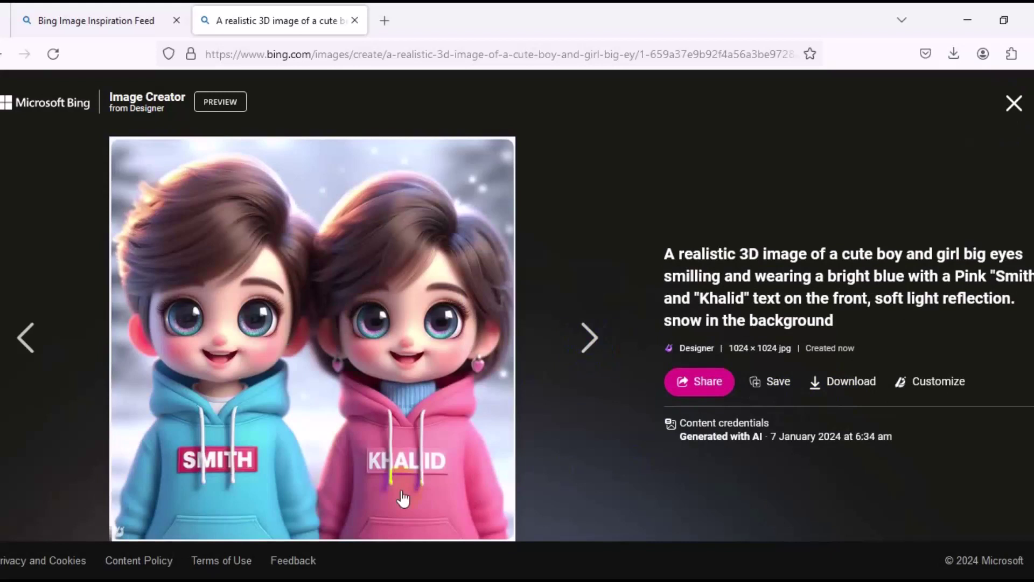
left_click(845, 392)
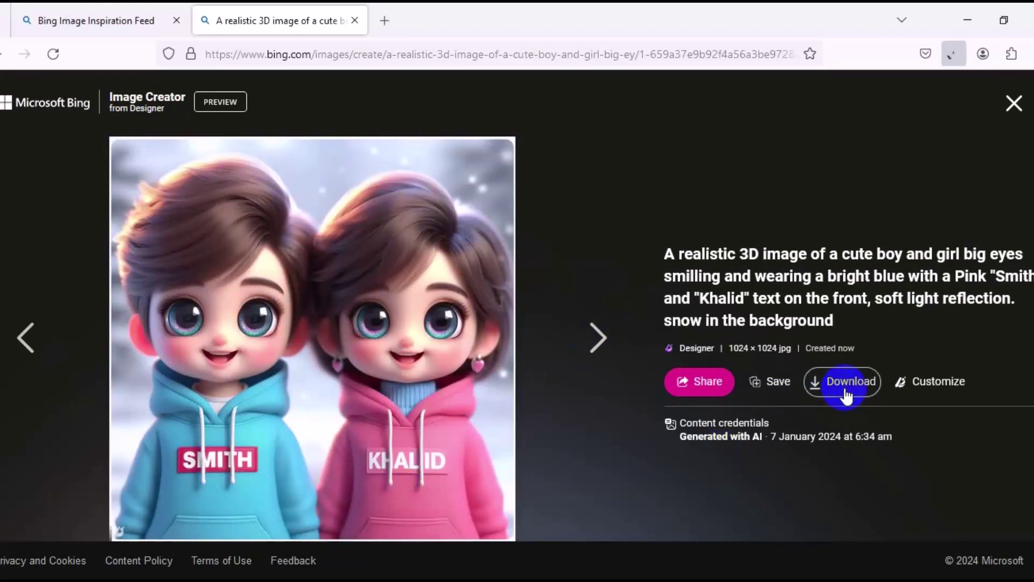
left_click(602, 341)
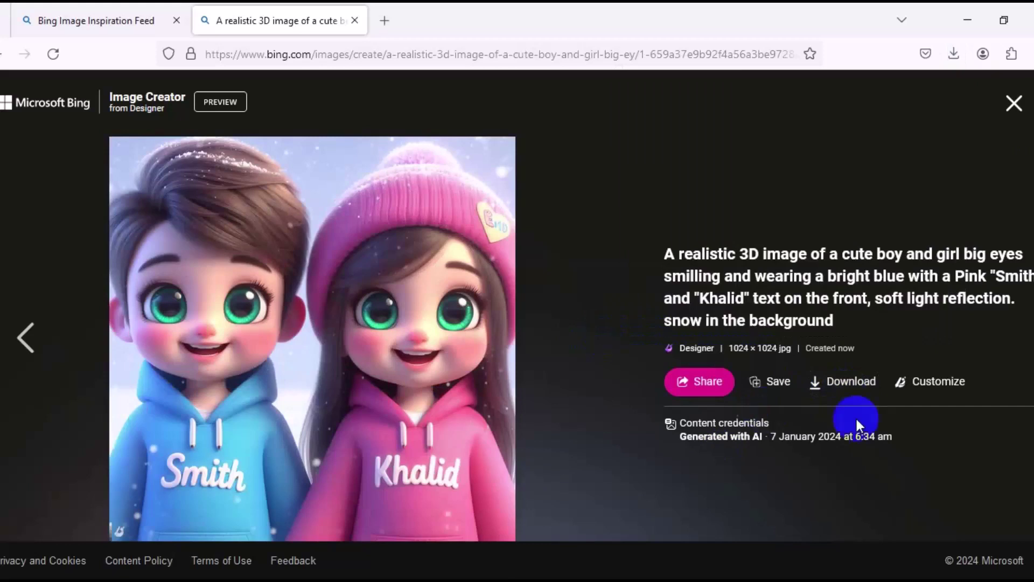
left_click(857, 383)
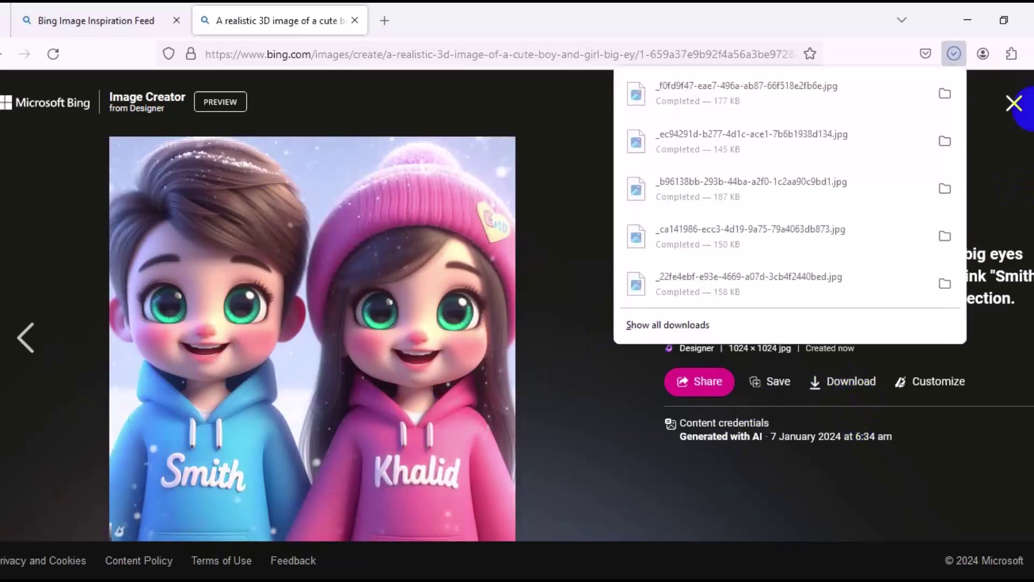
left_click(1014, 103)
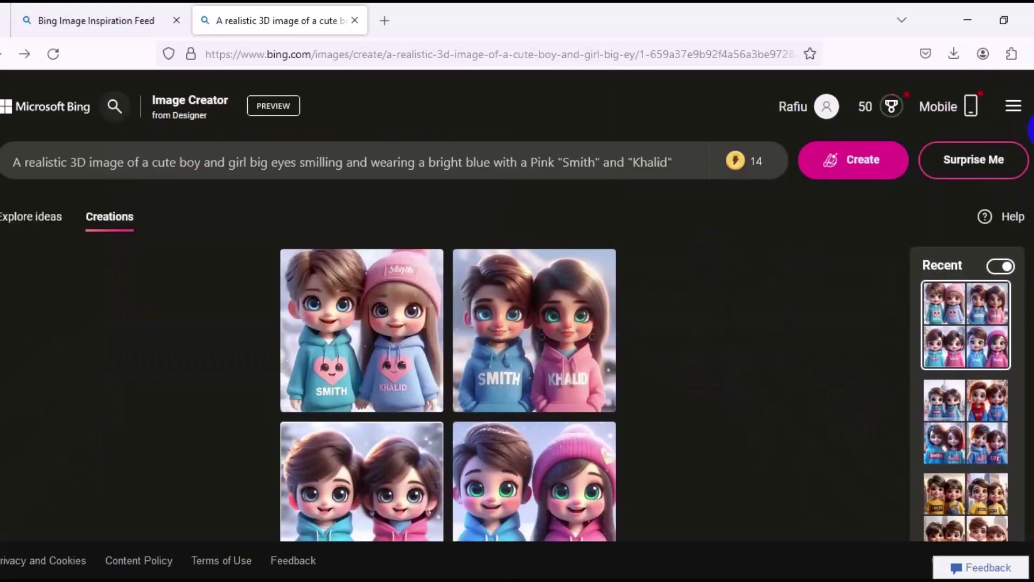